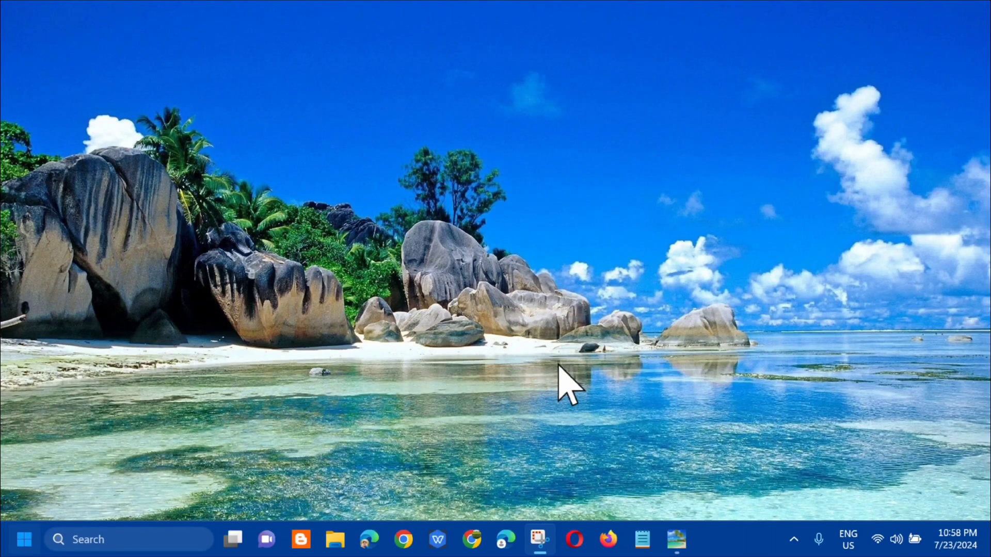
Find Registry Editor, run it as administrator and allow it to make changes to the device.
{"action": "left_click", "coordinate": [23, 542]}
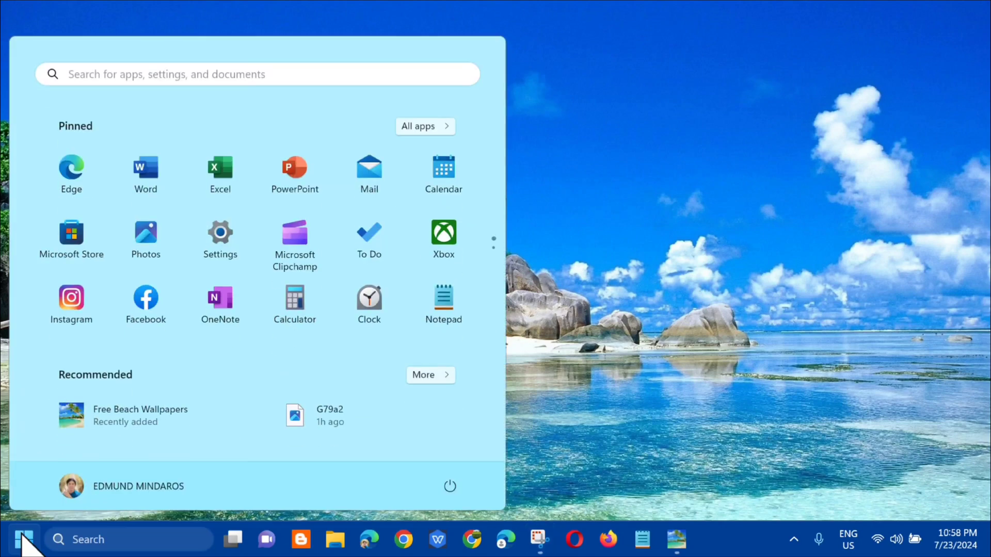
{"action": "left_click", "coordinate": [110, 74]}
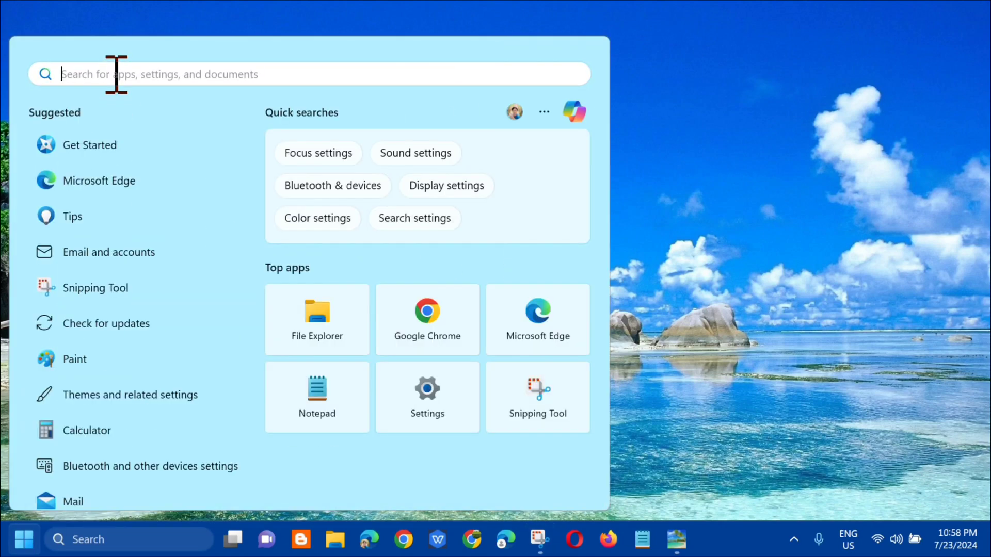
{"action": "type", "text": "regist"}
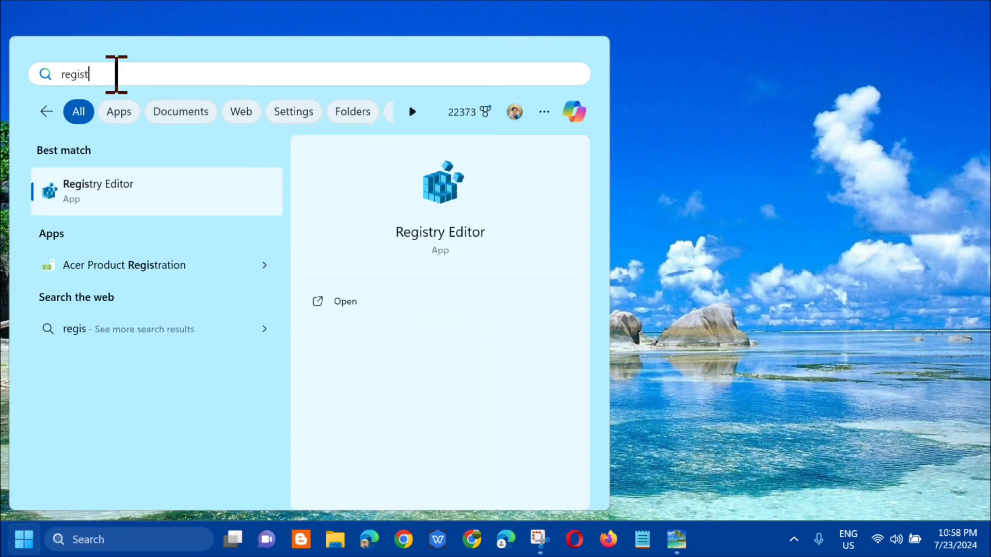
{"action": "type", "text": "ry editor"}
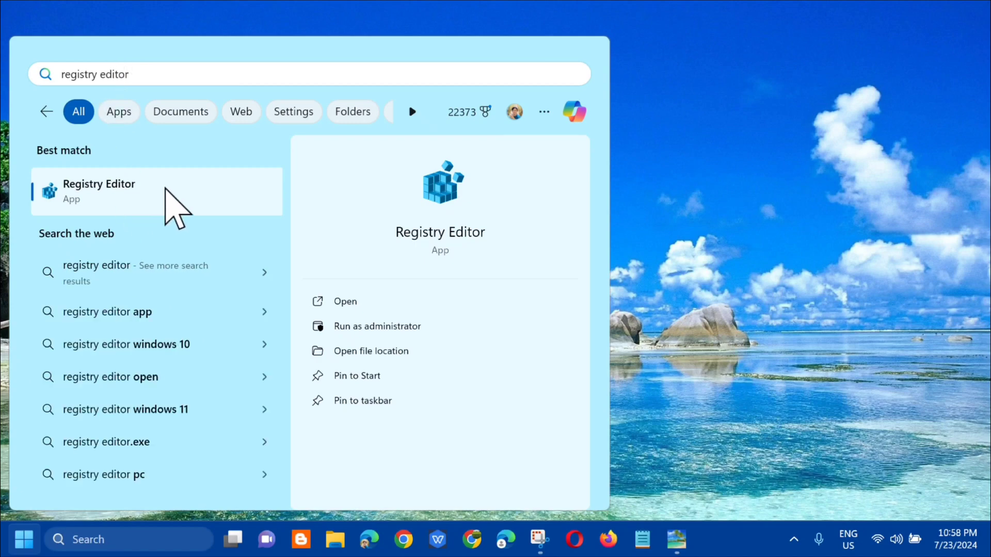
{"action": "right_click", "coordinate": [170, 189]}
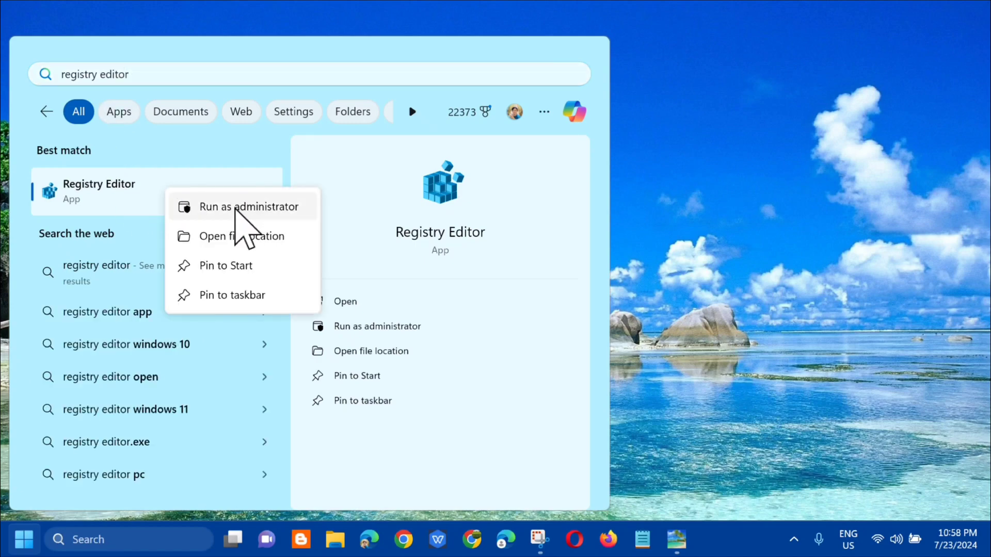
{"action": "left_click", "coordinate": [236, 208]}
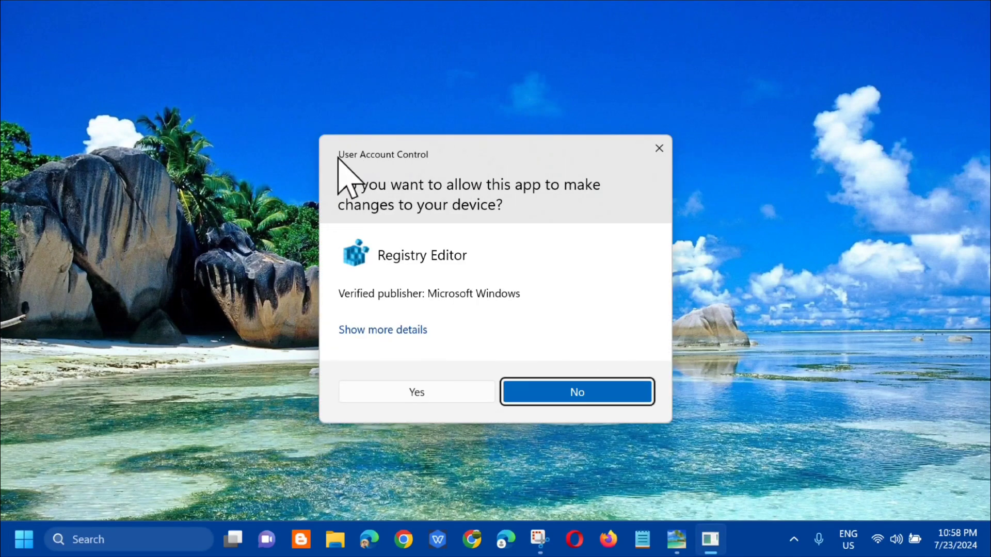
{"action": "left_click", "coordinate": [417, 393]}
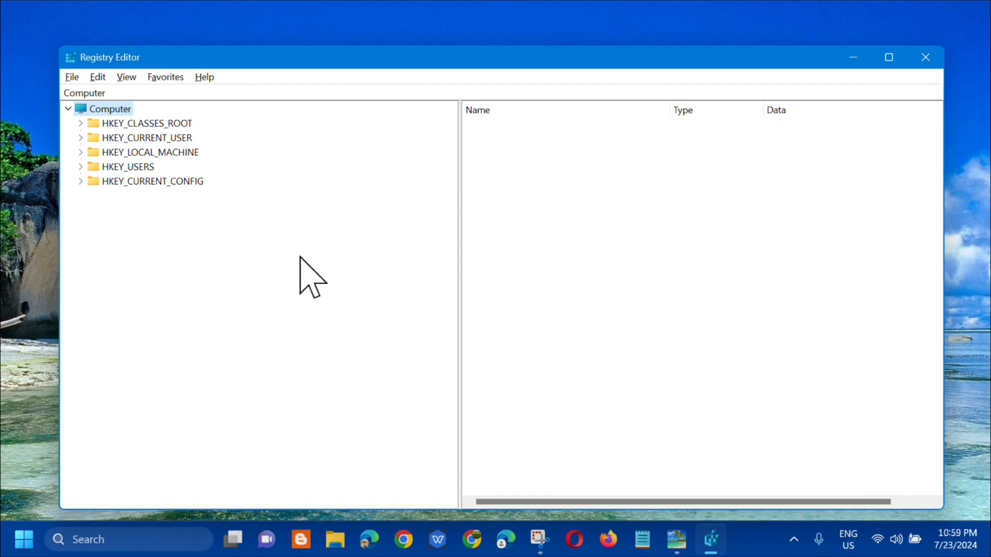
{"action": "left_click", "coordinate": [71, 77]}
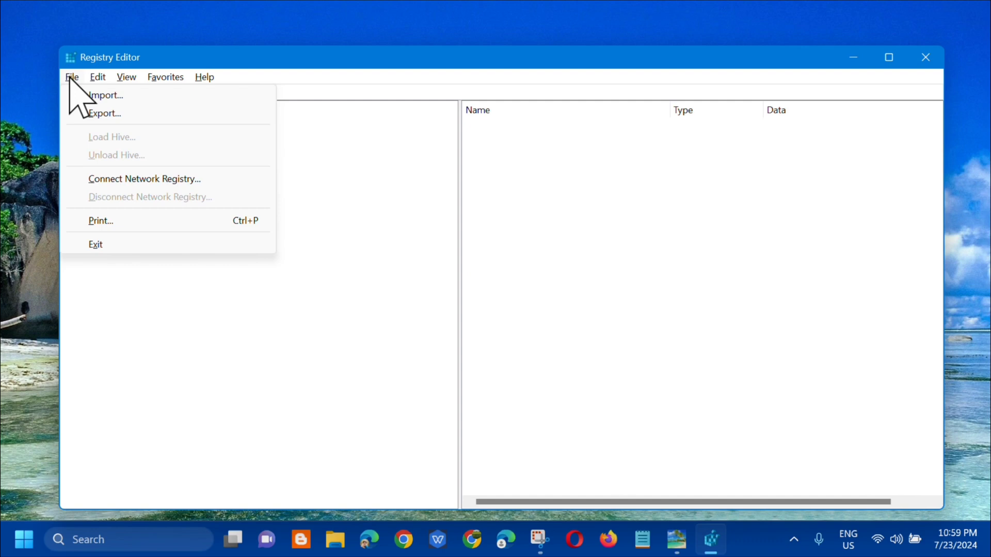
{"action": "left_click", "coordinate": [96, 114]}
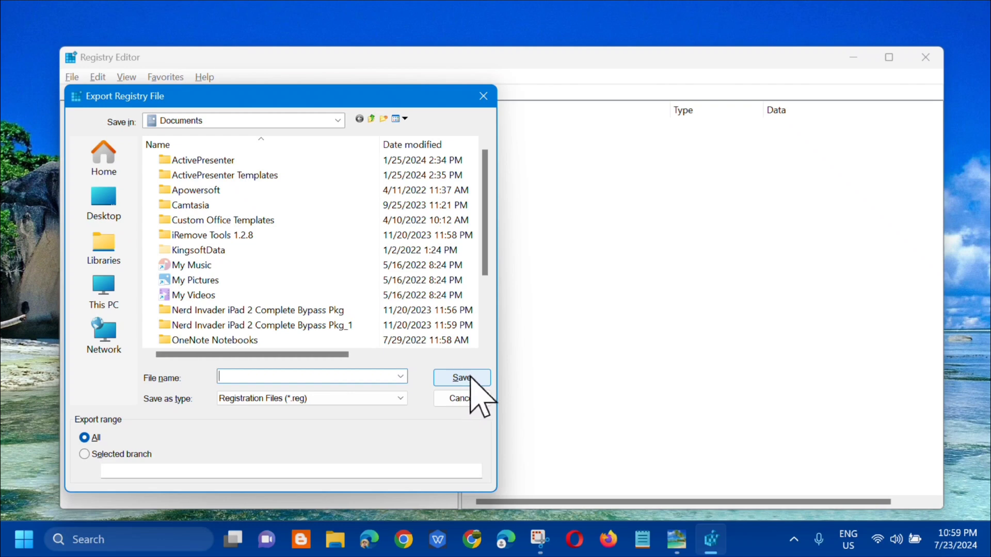
{"action": "left_click", "coordinate": [462, 399]}
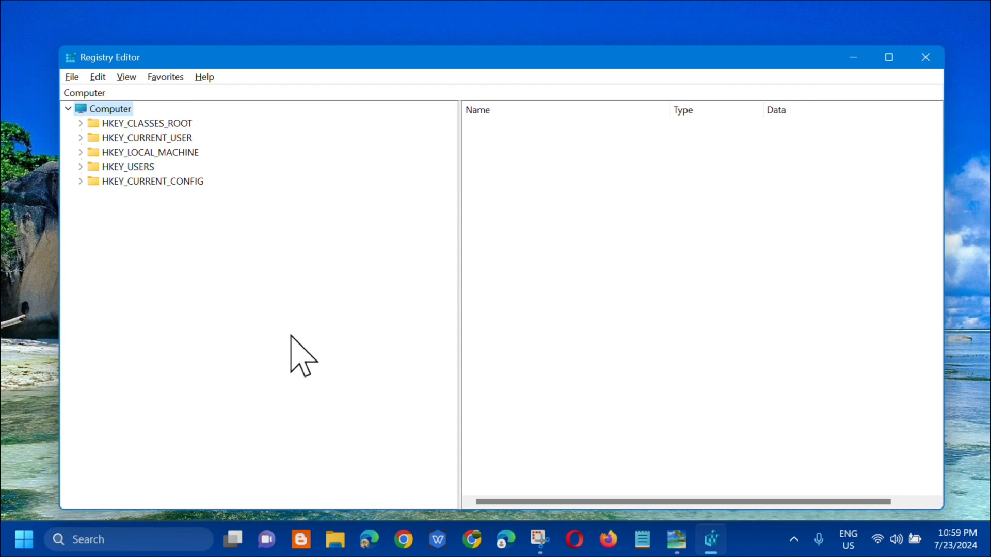
{"action": "left_click", "coordinate": [70, 77]}
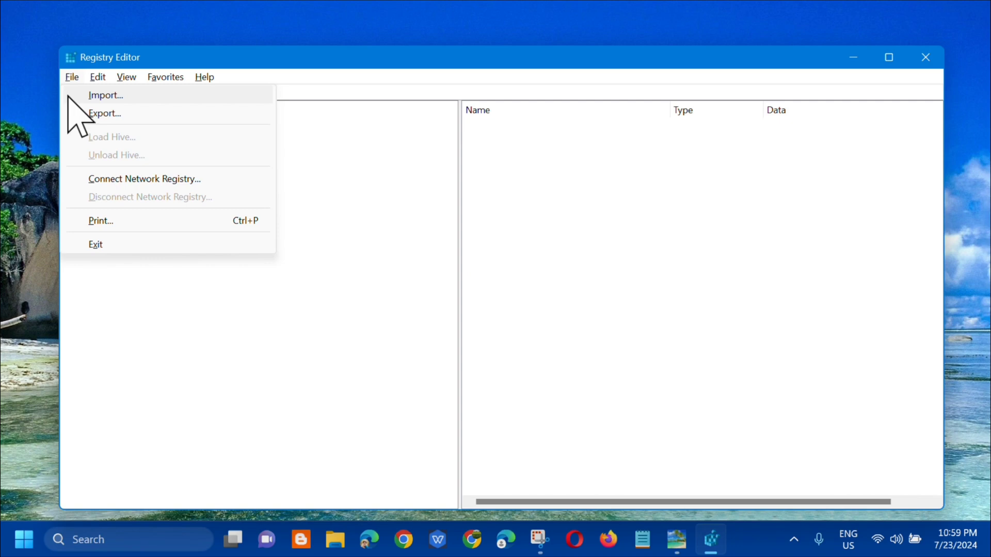
{"action": "left_click", "coordinate": [98, 95]}
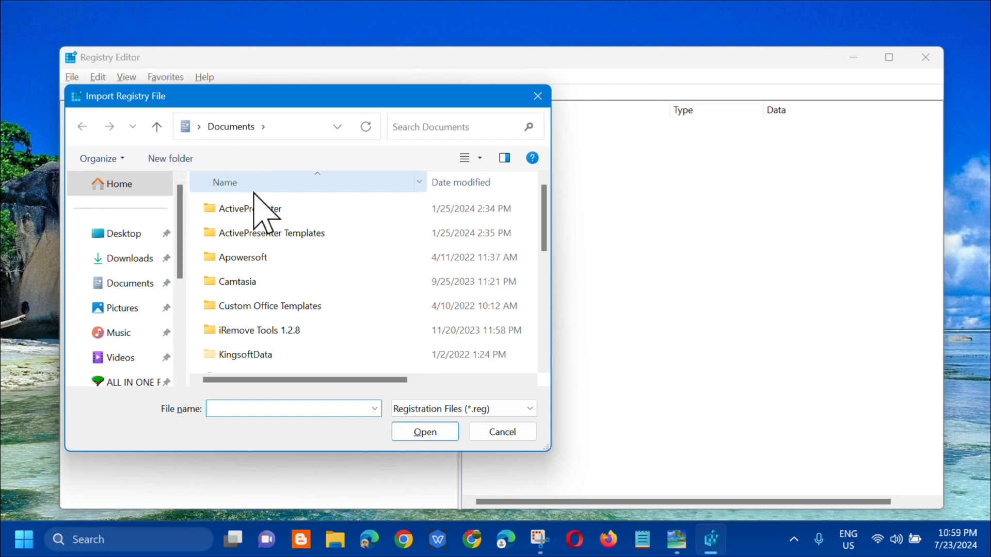
{"action": "scroll", "coordinate": [283, 310], "scroll_direction": "down", "scroll_amount": 5}
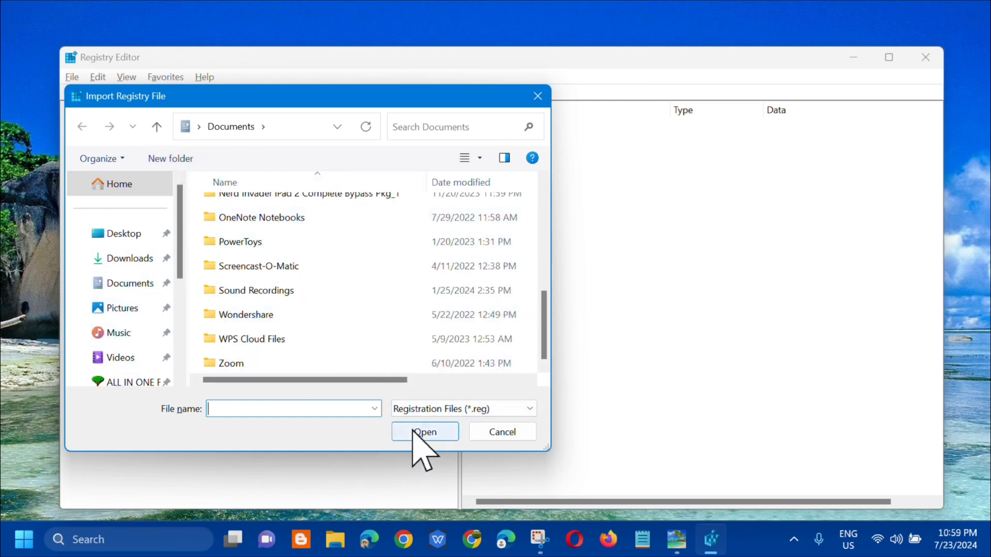
{"action": "left_click", "coordinate": [500, 434]}
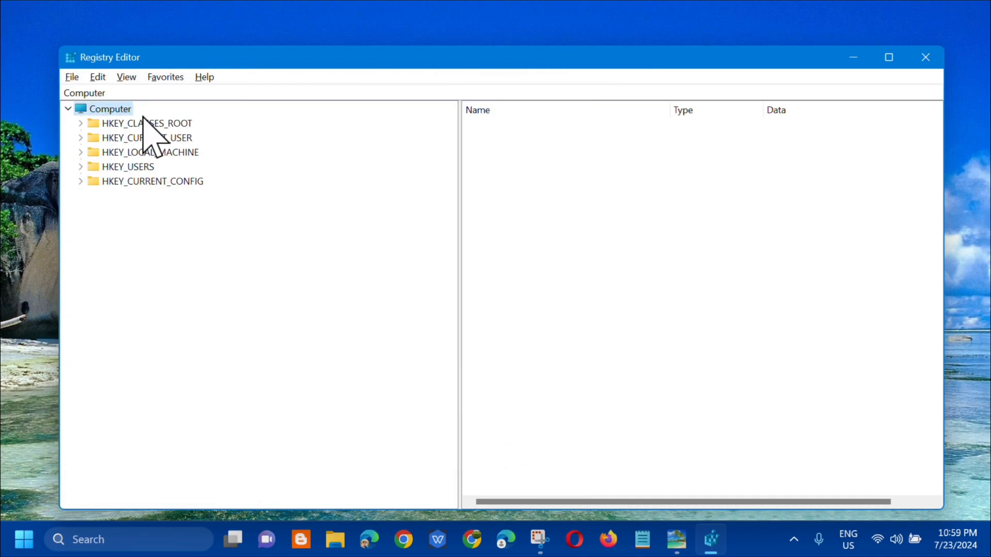
Expand the registry tree down to HKEY_LOCAL_MACHINE\SOFTWARE\Policies\Microsoft.
{"action": "double_click", "coordinate": [131, 155]}
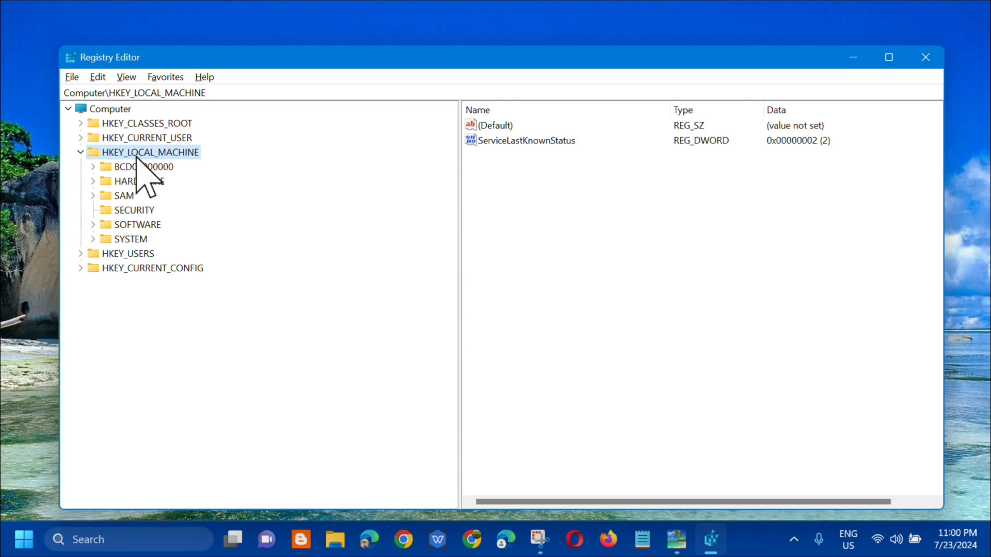
{"action": "double_click", "coordinate": [132, 224]}
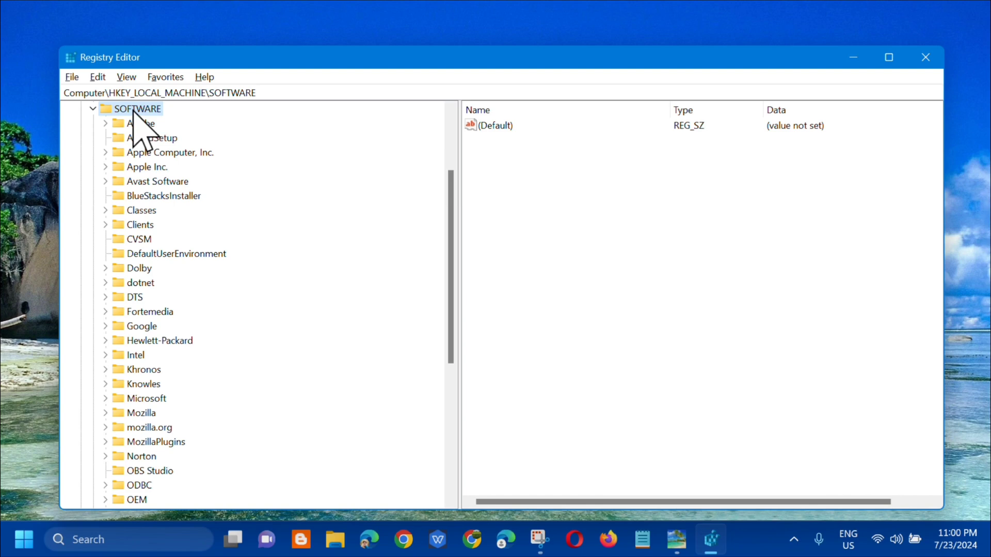
{"action": "scroll", "coordinate": [153, 341], "scroll_direction": "down", "scroll_amount": 5}
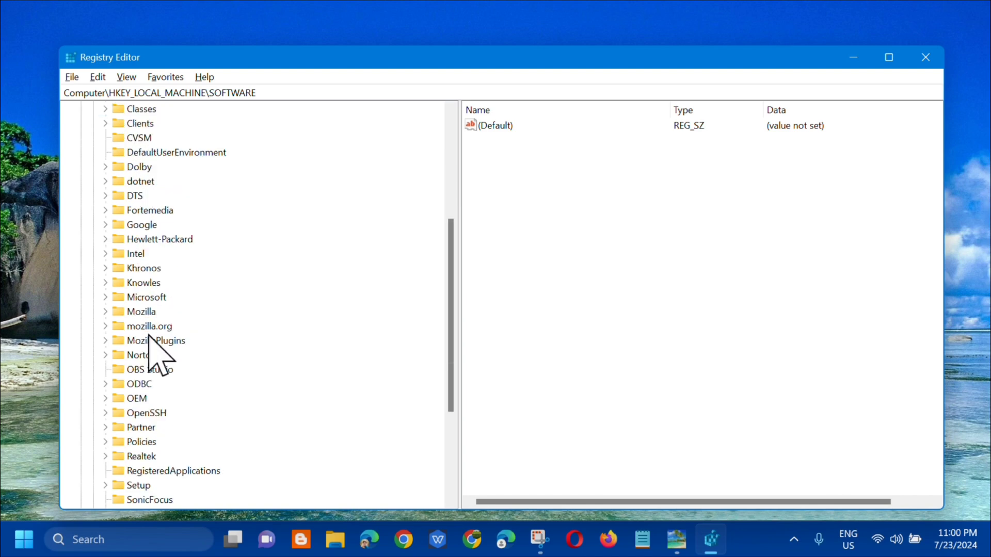
{"action": "scroll", "coordinate": [137, 356], "scroll_direction": "down", "scroll_amount": 2}
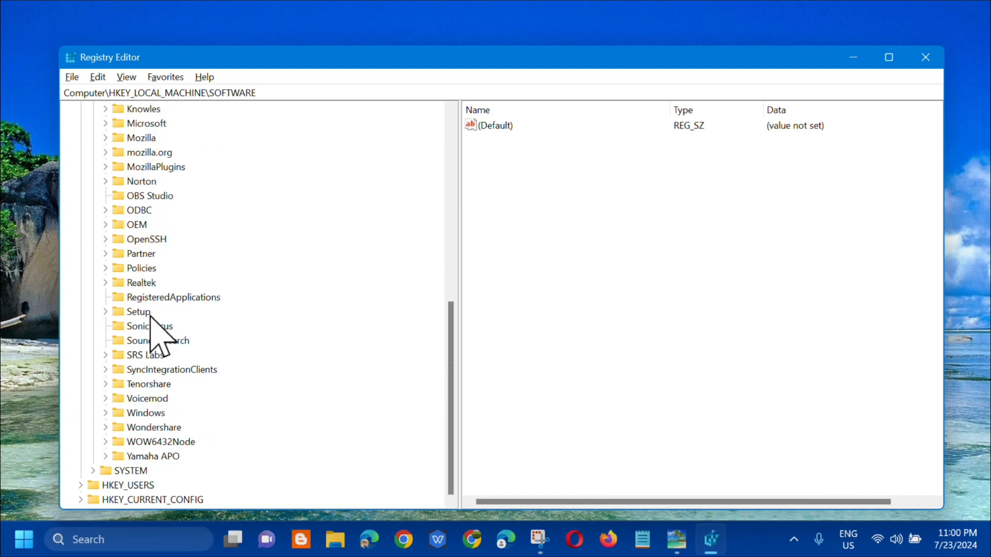
{"action": "double_click", "coordinate": [138, 269]}
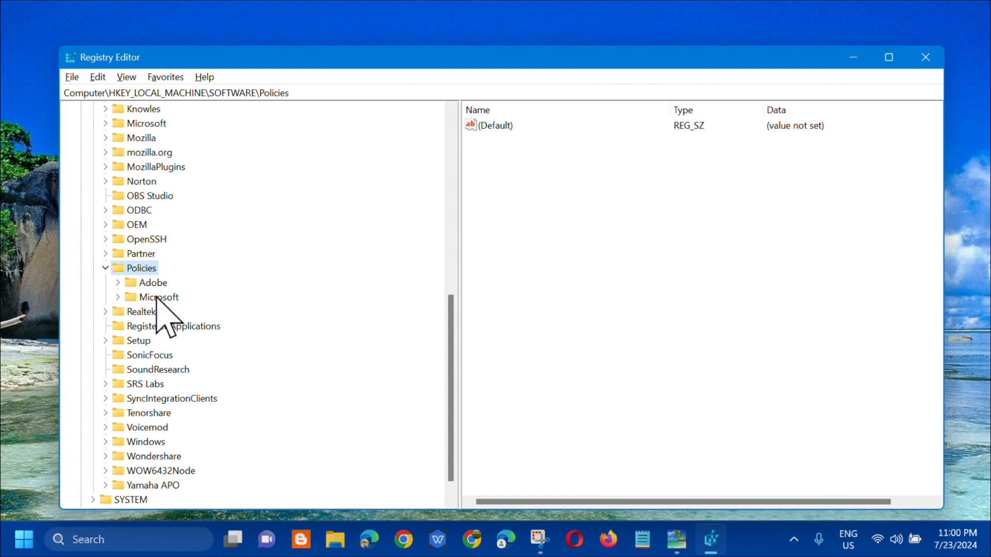
{"action": "left_click", "coordinate": [157, 297]}
{"action": "double_click", "coordinate": [156, 297]}
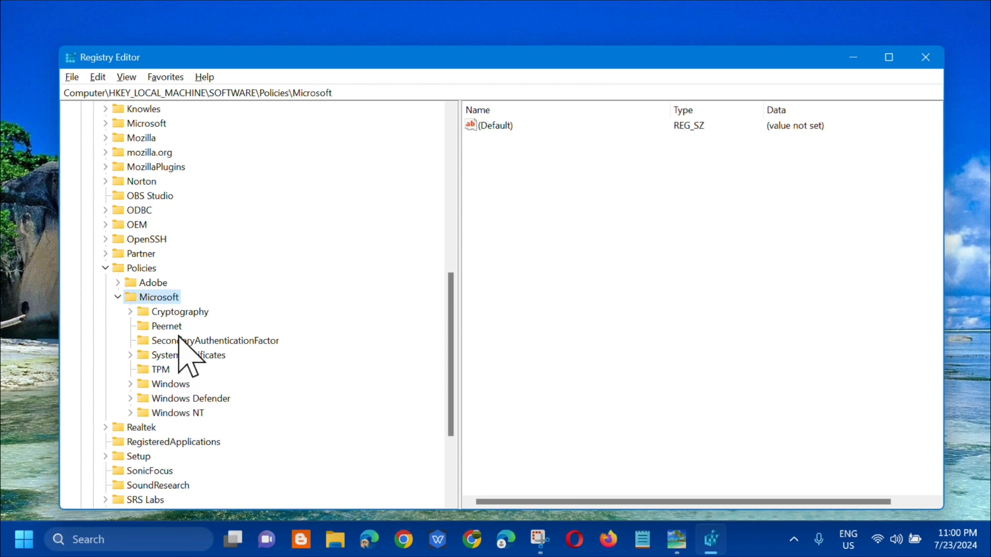
Create a new key named Edge under the Microsoft policies key.
{"action": "right_click", "coordinate": [176, 298]}
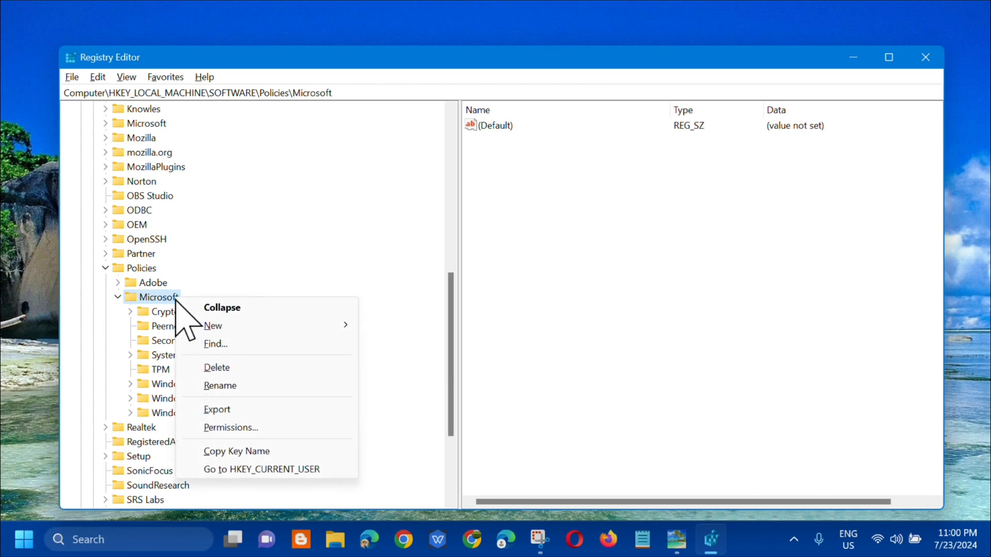
{"action": "mouse_move", "coordinate": [193, 326]}
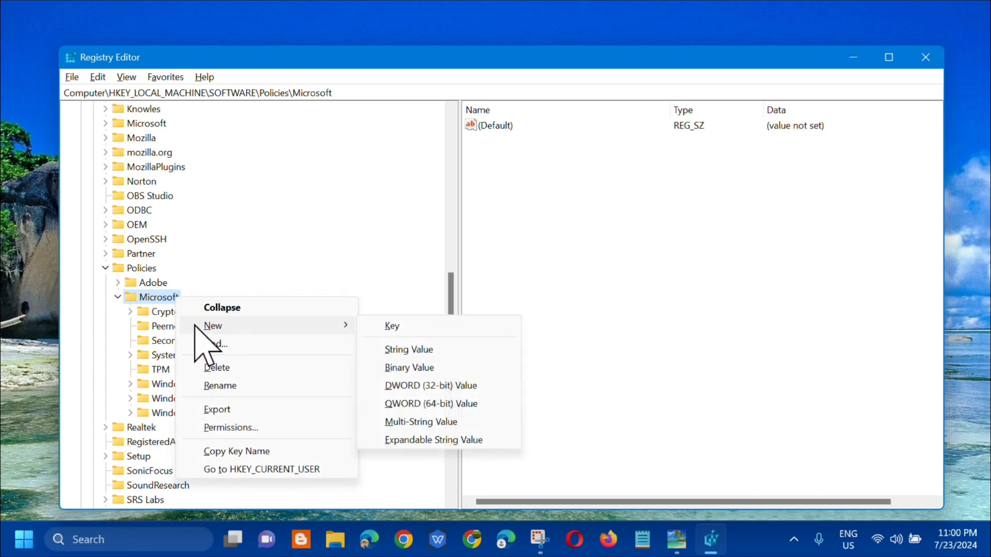
{"action": "left_click", "coordinate": [382, 326]}
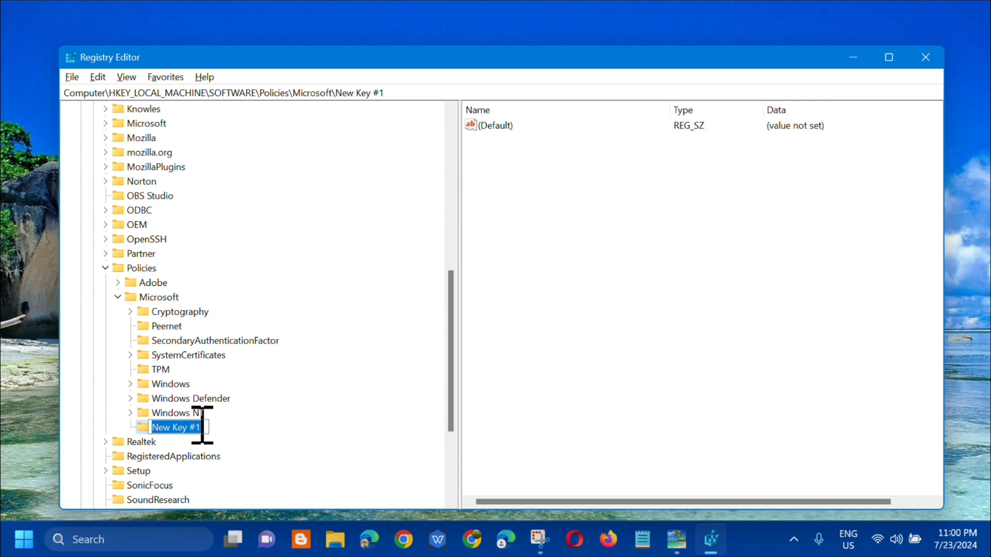
{"action": "key", "text": "Caps_Lock"}
{"action": "type", "text": "E"}
{"action": "key", "text": "Caps_Lock"}
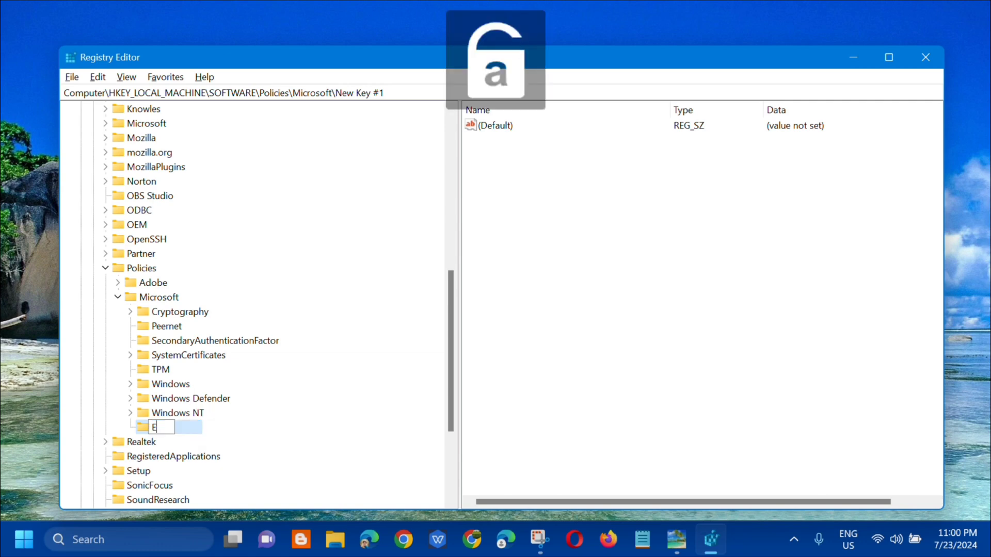
{"action": "type", "text": "dge"}
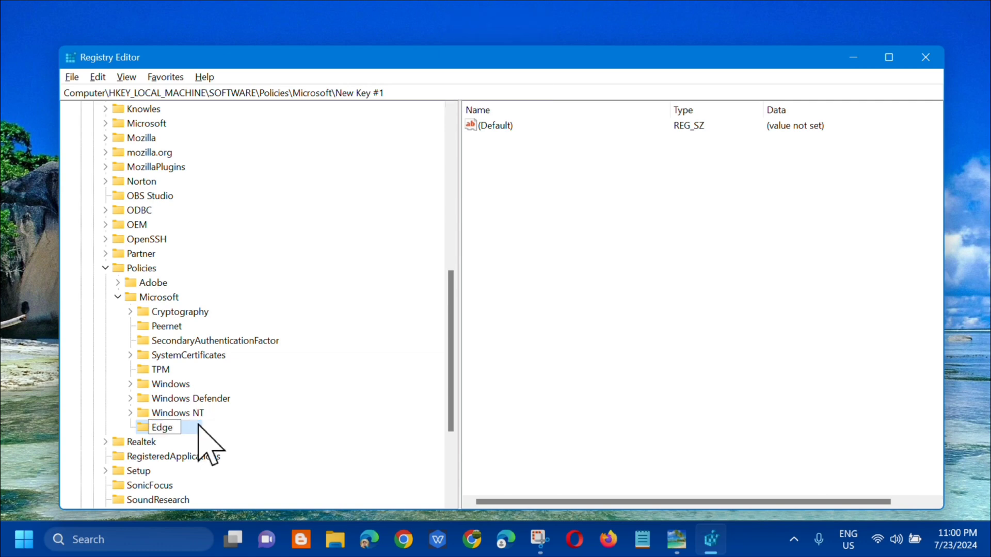
{"action": "key", "text": "Return"}
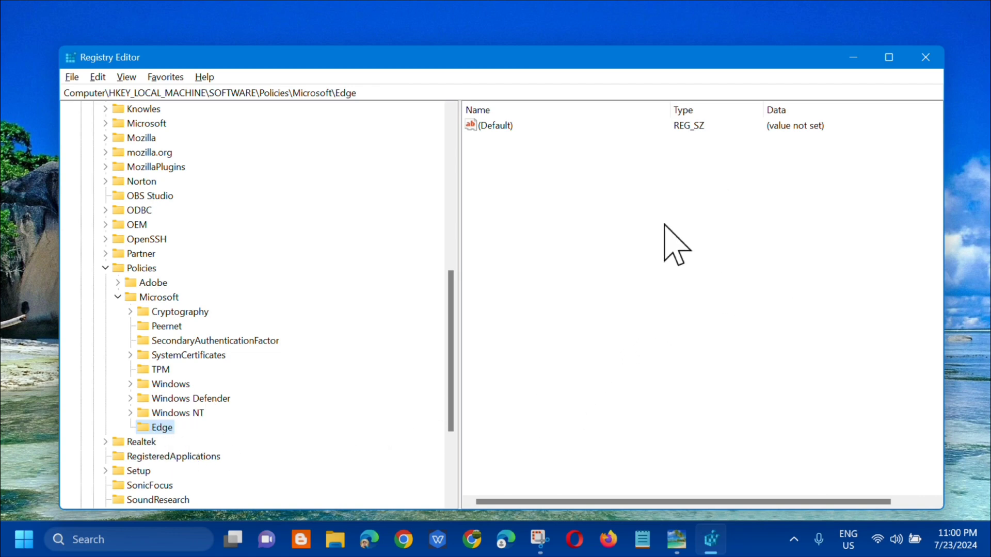
Create a DWORD (32-bit) value named WebWidgetAllowed in the Edge key.
{"action": "right_click", "coordinate": [534, 207]}
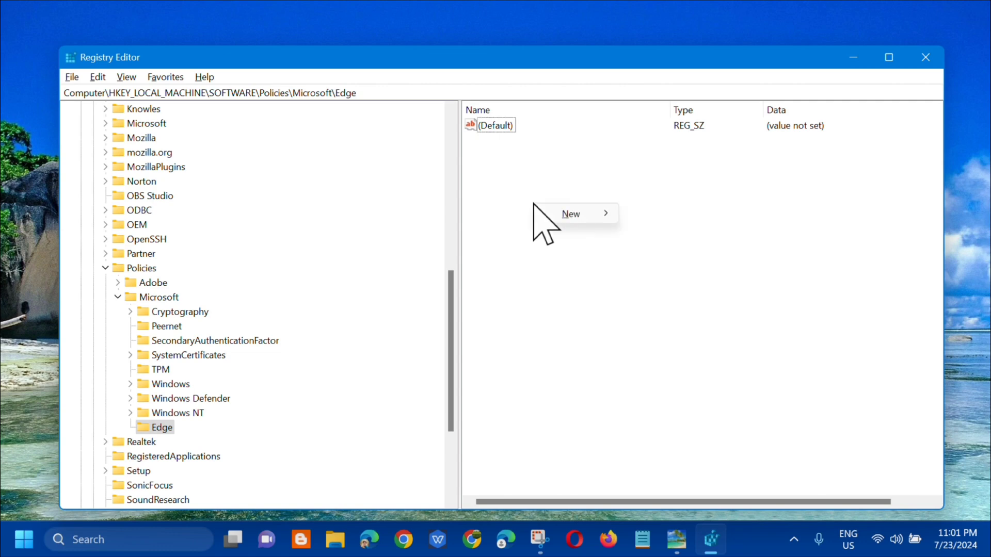
{"action": "mouse_move", "coordinate": [571, 214]}
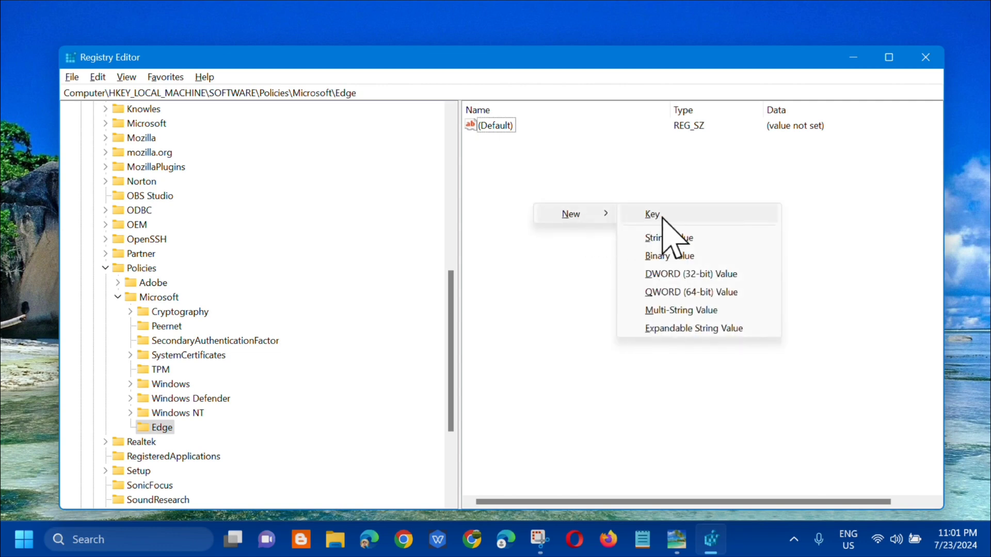
{"action": "left_click", "coordinate": [666, 275]}
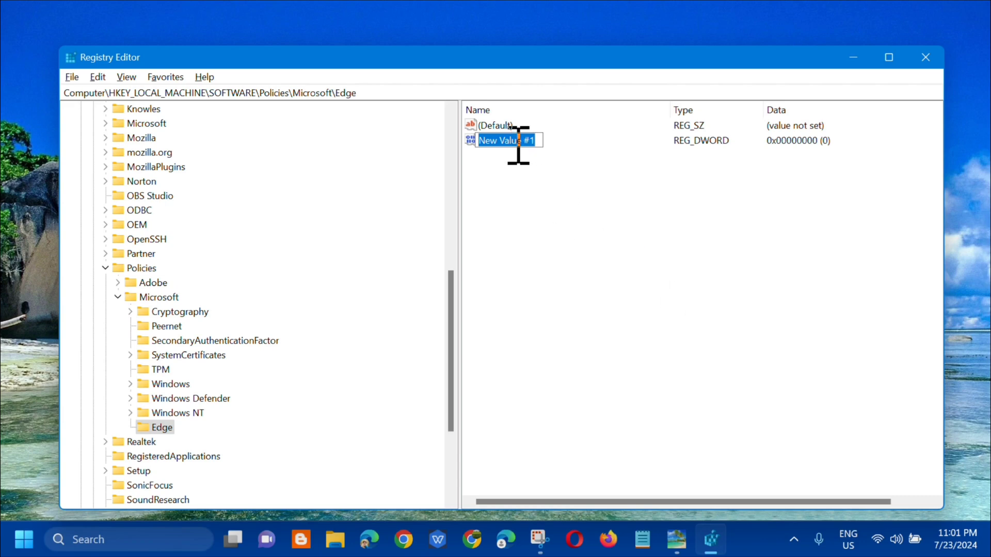
{"action": "key", "text": "Caps_Lock"}
{"action": "type", "text": "WebWidgetAllowed"}
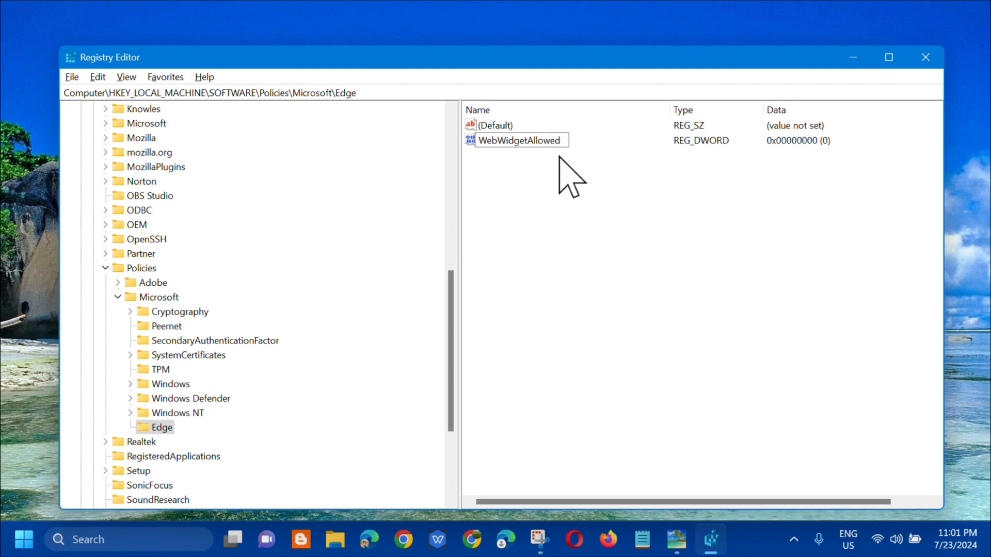
{"action": "key", "text": "Return"}
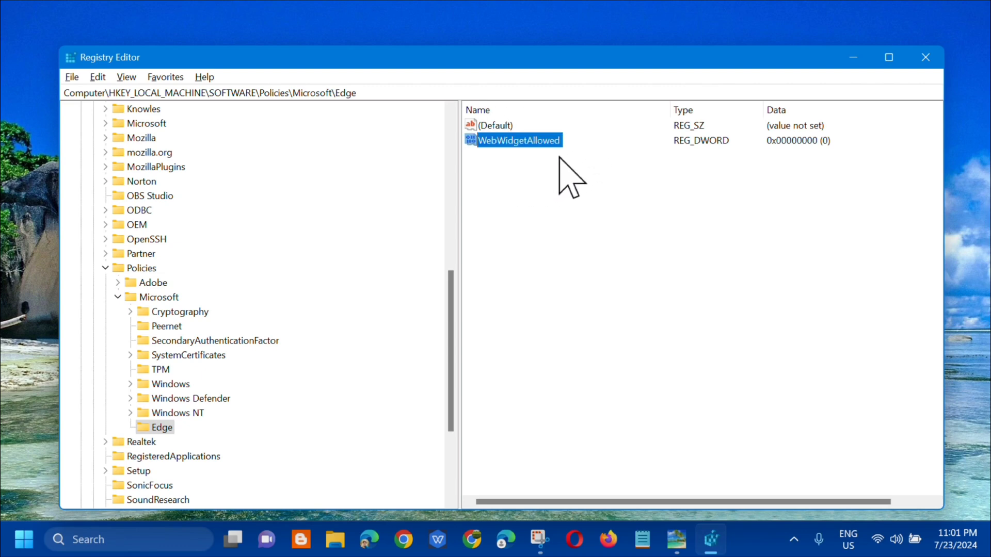
Open WebWidgetAllowed for editing and accept value data 0 with the hexadecimal base.
{"action": "double_click", "coordinate": [531, 144]}
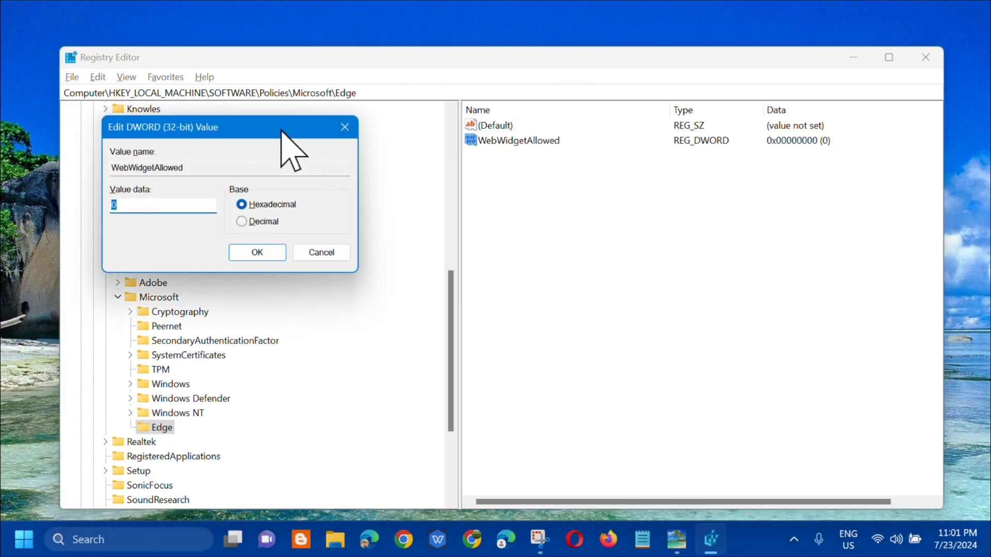
{"action": "left_click_drag", "start_coordinate": [281, 130], "coordinate": [662, 178]}
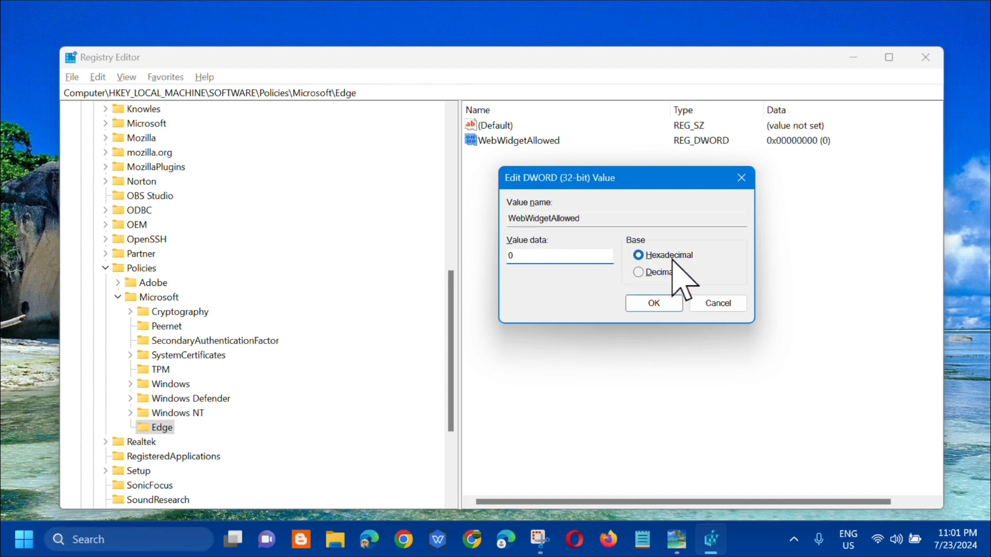
{"action": "left_click", "coordinate": [653, 303]}
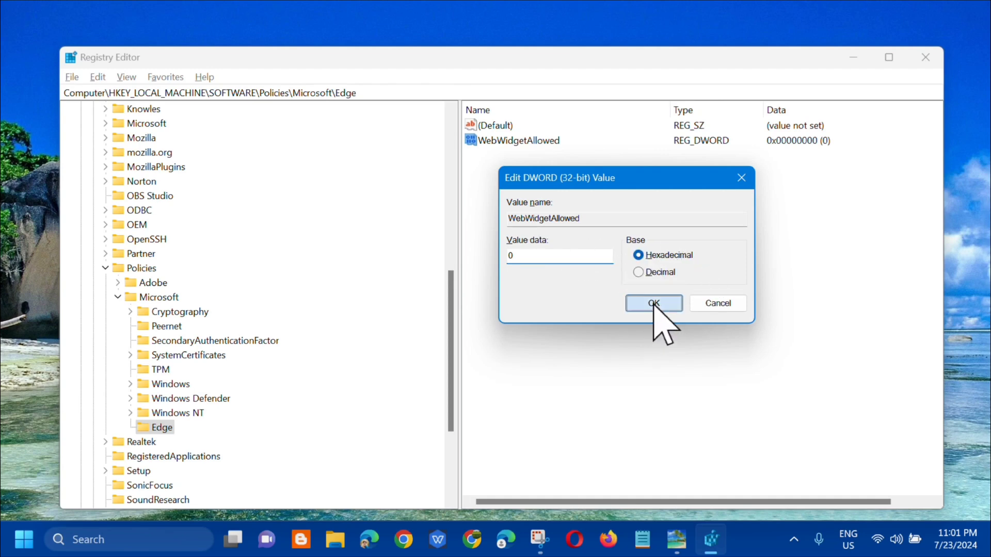
Collapse the Microsoft, Policies, SOFTWARE and HKEY_LOCAL_MACHINE registry branches and close the Registry Editor.
{"action": "left_click", "coordinate": [118, 297]}
{"action": "left_click", "coordinate": [106, 267]}
{"action": "scroll", "coordinate": [67, 278], "scroll_direction": "up", "scroll_amount": 9}
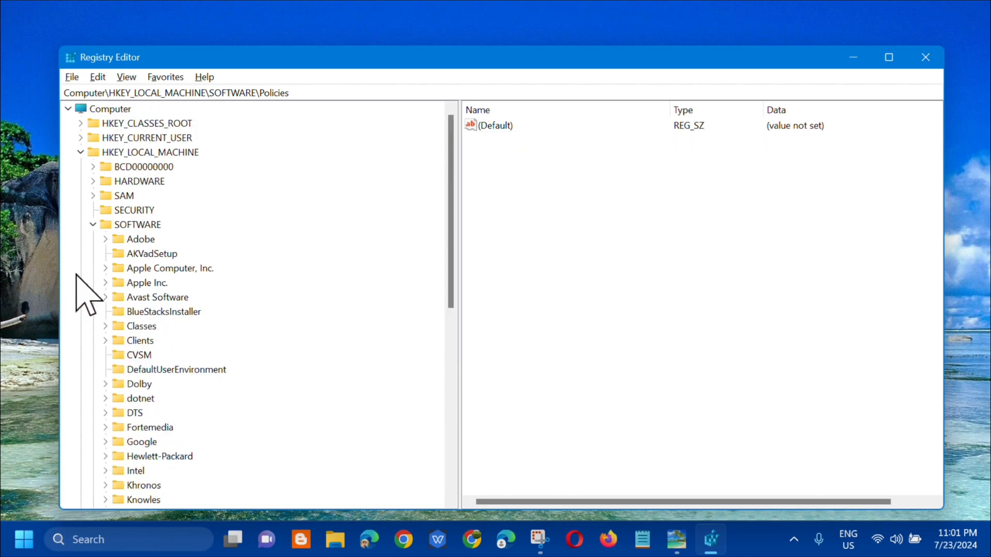
{"action": "left_click", "coordinate": [93, 224]}
{"action": "left_click", "coordinate": [81, 152]}
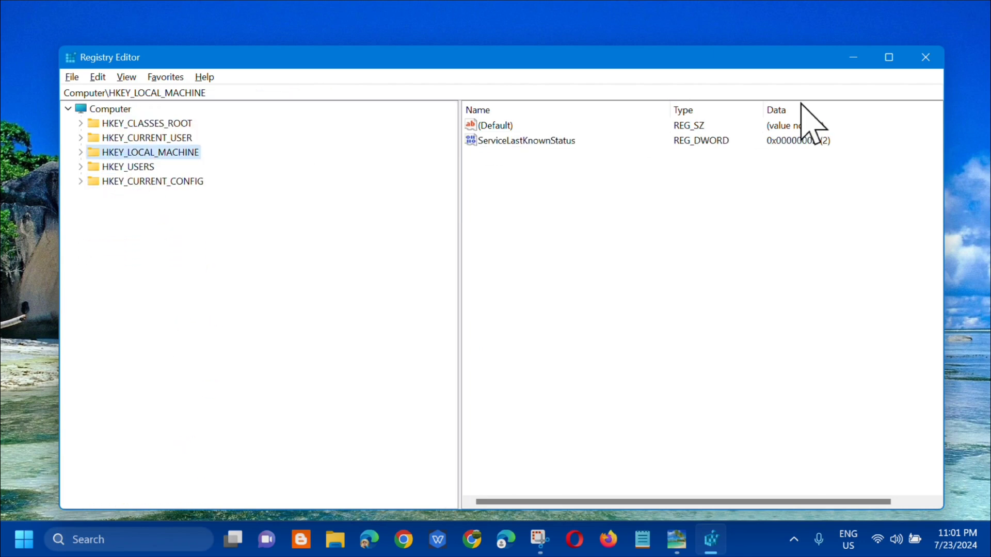
{"action": "left_click", "coordinate": [925, 58]}
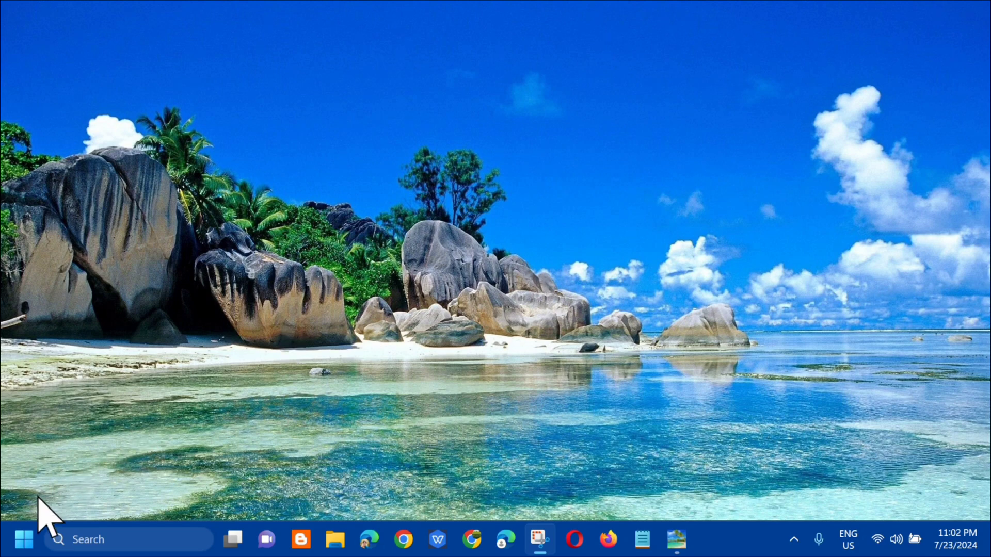
View the computer's power options, including Restart, and dismiss them without restarting.
{"action": "left_click", "coordinate": [23, 547]}
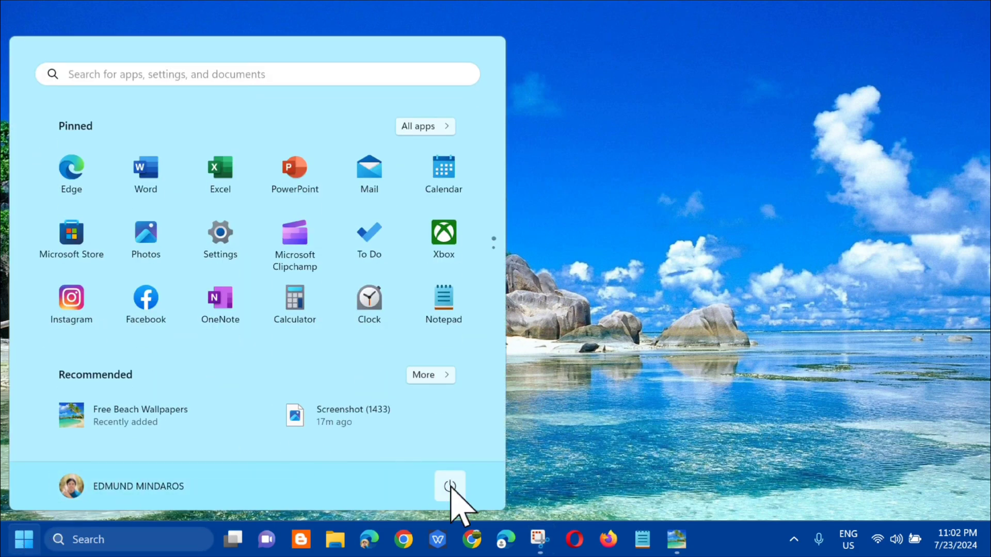
{"action": "left_click", "coordinate": [450, 486]}
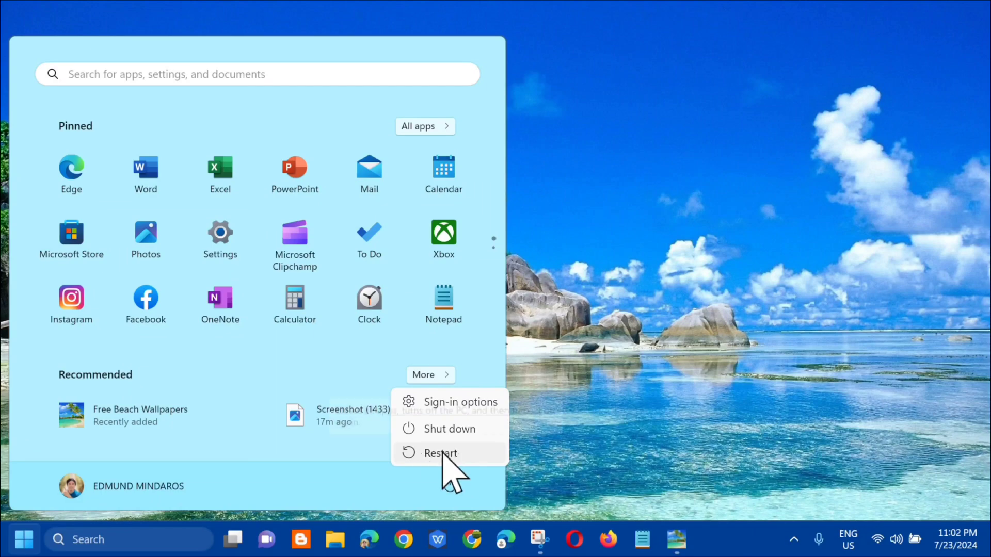
{"action": "left_click", "coordinate": [687, 311]}
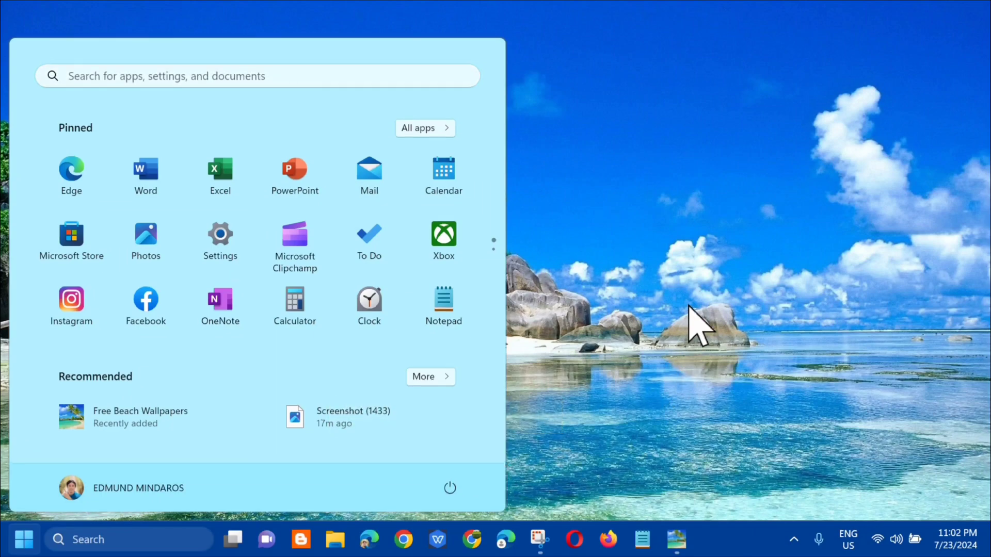
{"action": "left_click", "coordinate": [690, 306]}
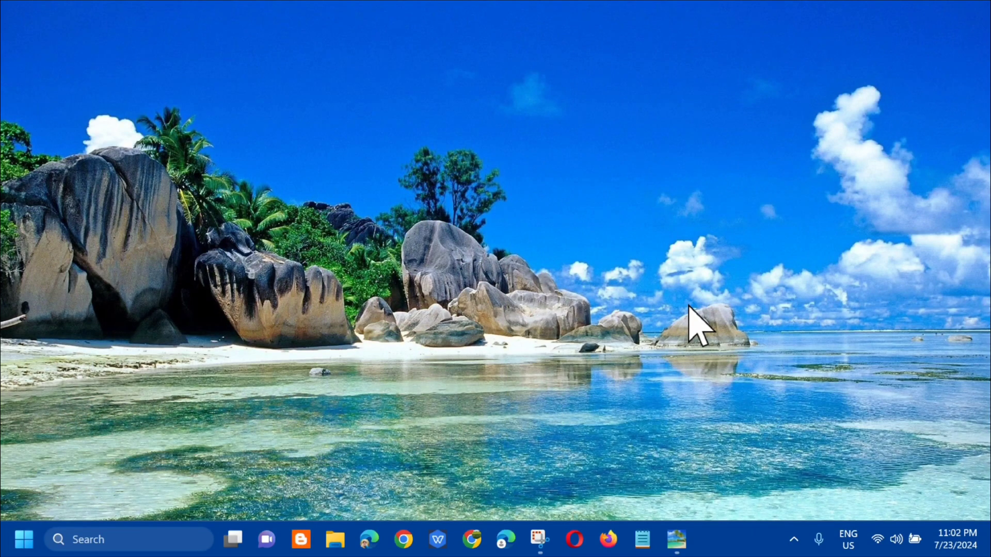